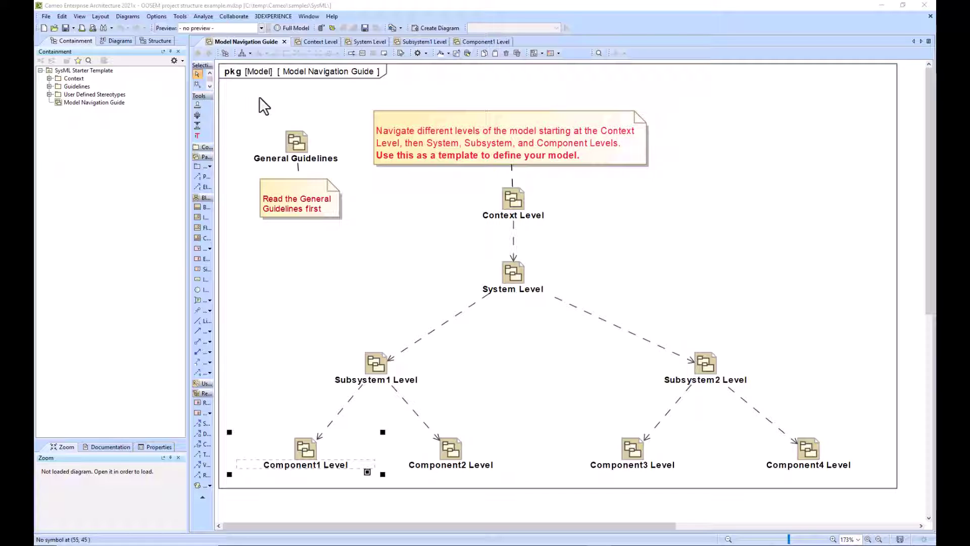
Pick out the Context, System, Subsystem1 and Component1 Level packages on the navigation diagram
left_click(516, 202)
left_click(514, 275)
left_click(376, 373)
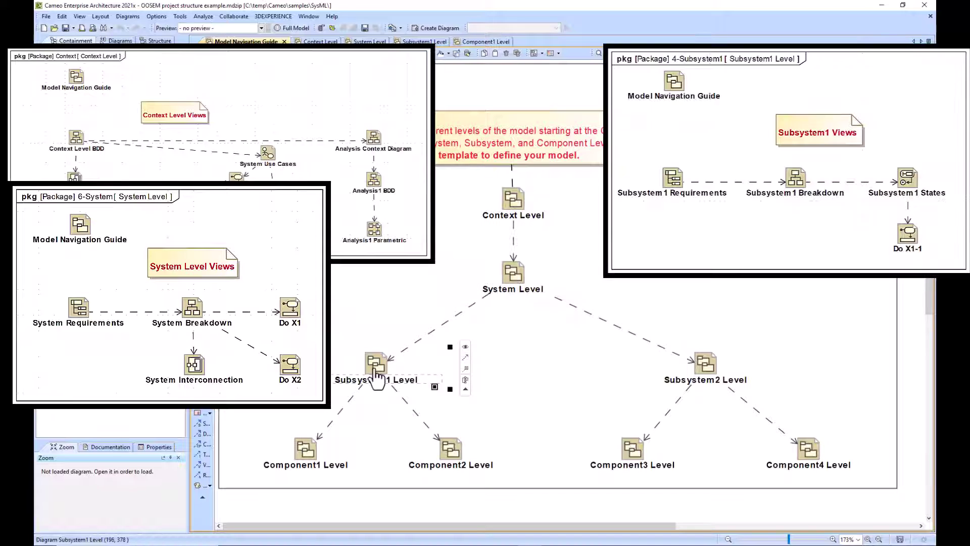
left_click(302, 461)
left_click(354, 226)
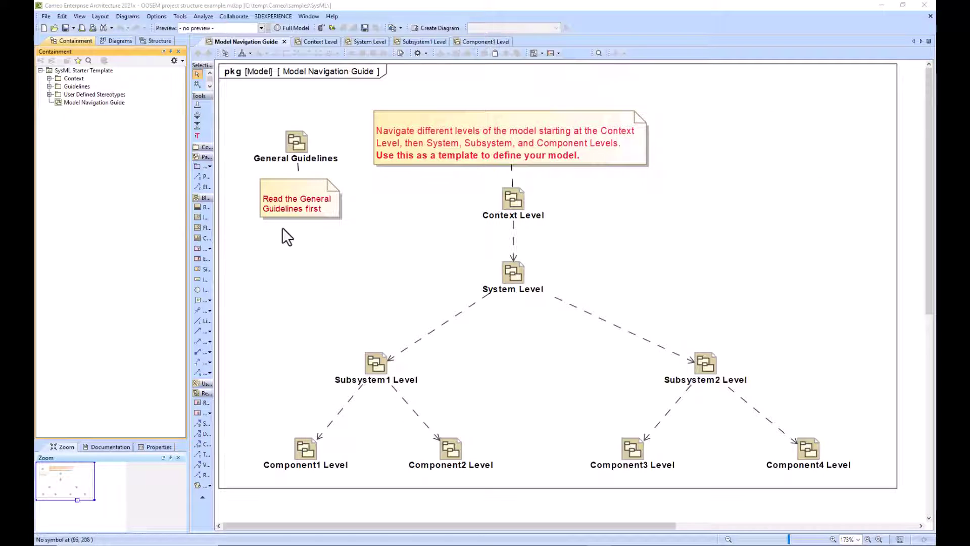
Expand Context, 6-System, 4-Subsystem1 and 4-Component1 in the Containment tree
left_click(49, 78)
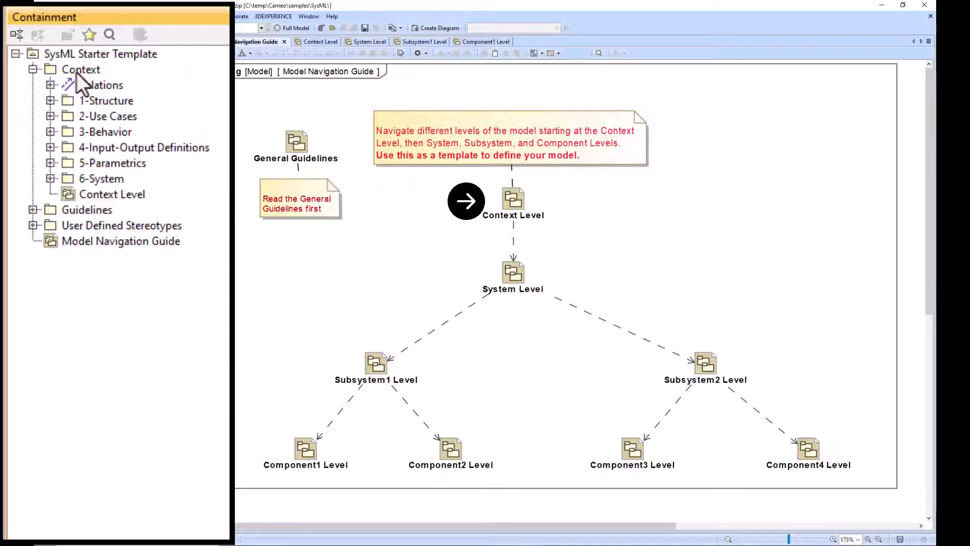
left_click(93, 179)
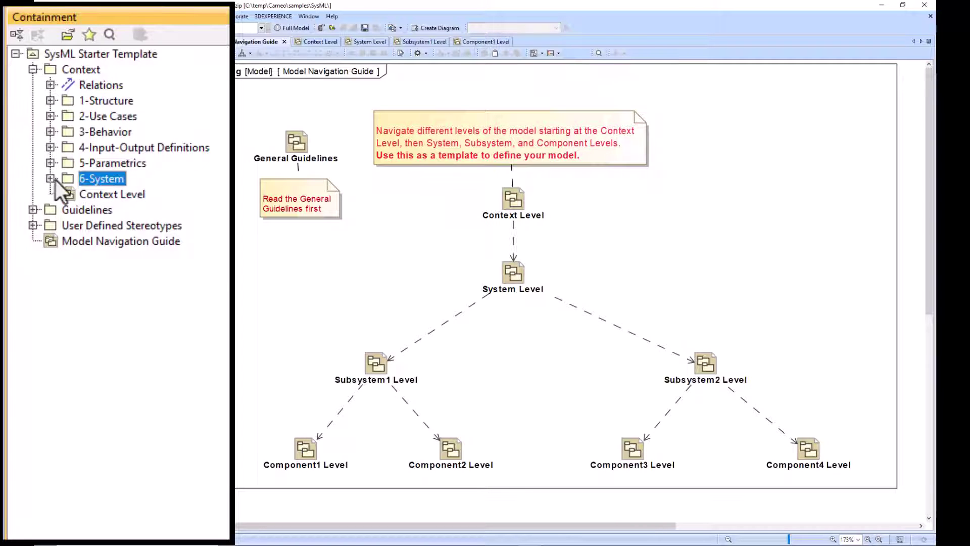
left_click(50, 179)
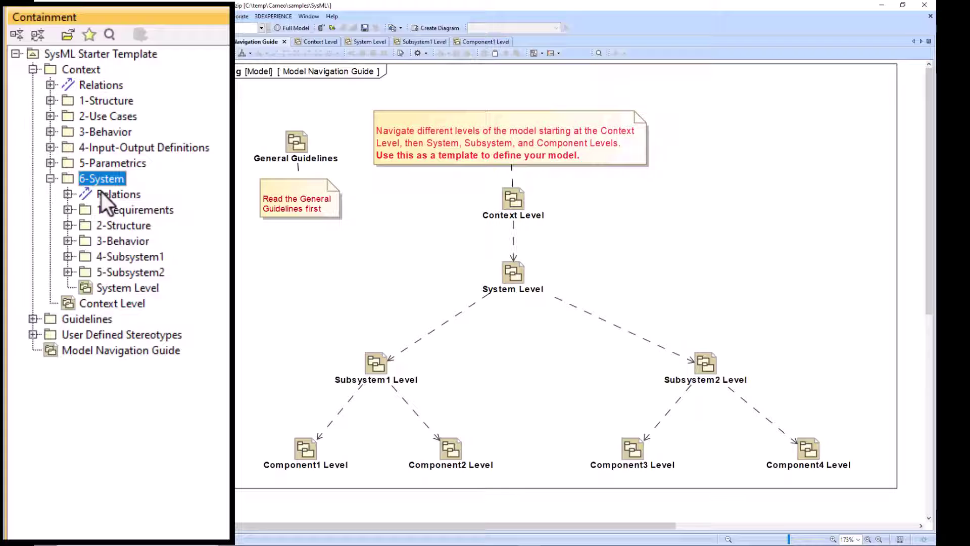
left_click(67, 256)
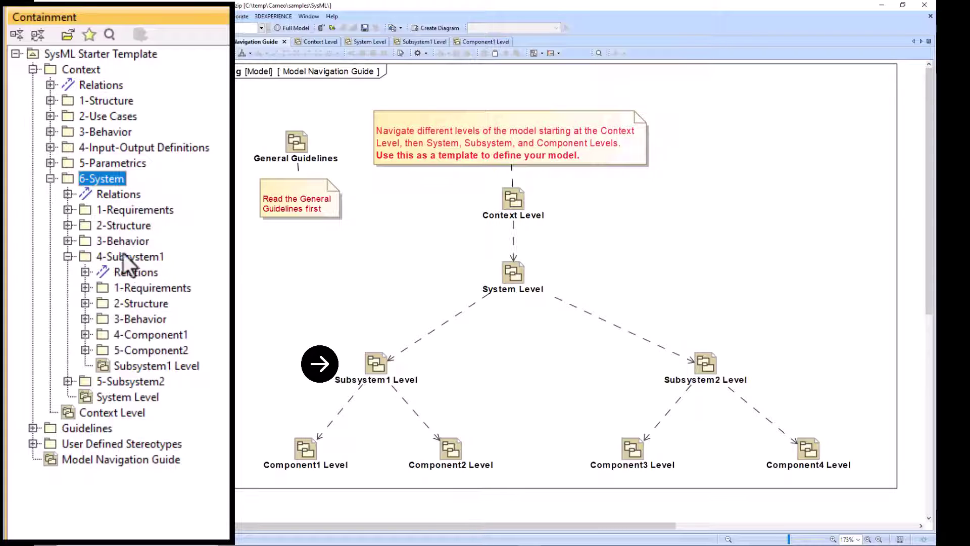
left_click(85, 335)
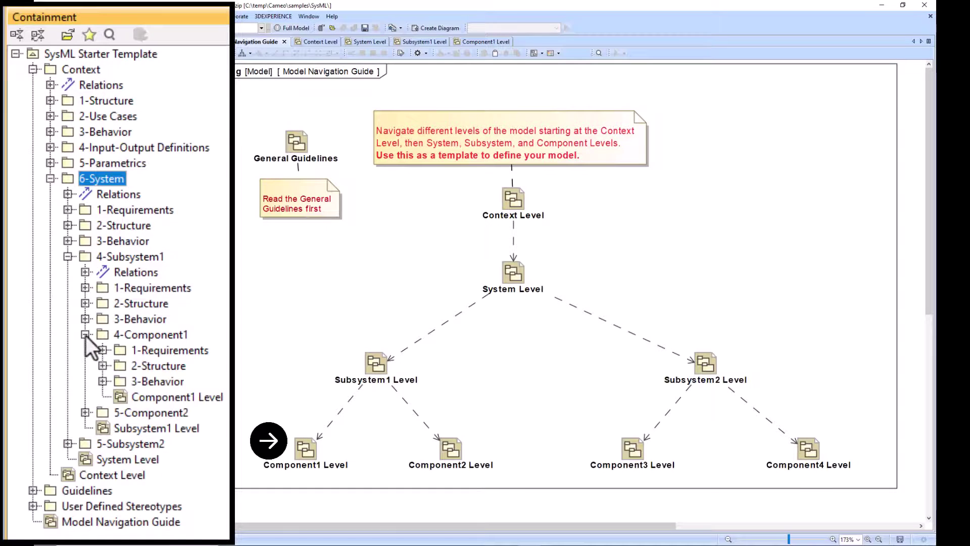
Select 4-Component1 together with its 1-Requirements, 2-Structure and 3-Behavior packages
left_click(143, 336)
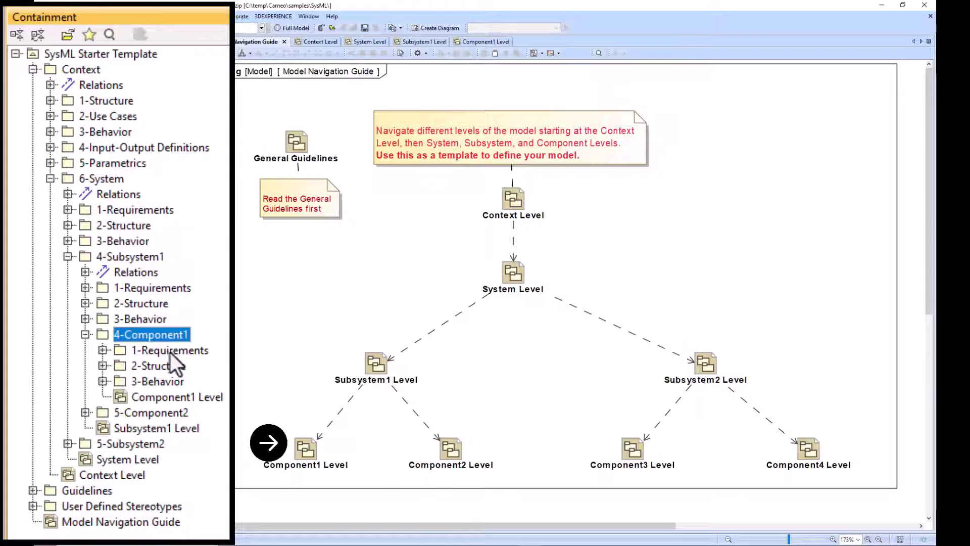
left_click(168, 353, "ctrl")
left_click(166, 365, "ctrl")
left_click(165, 382, "ctrl")
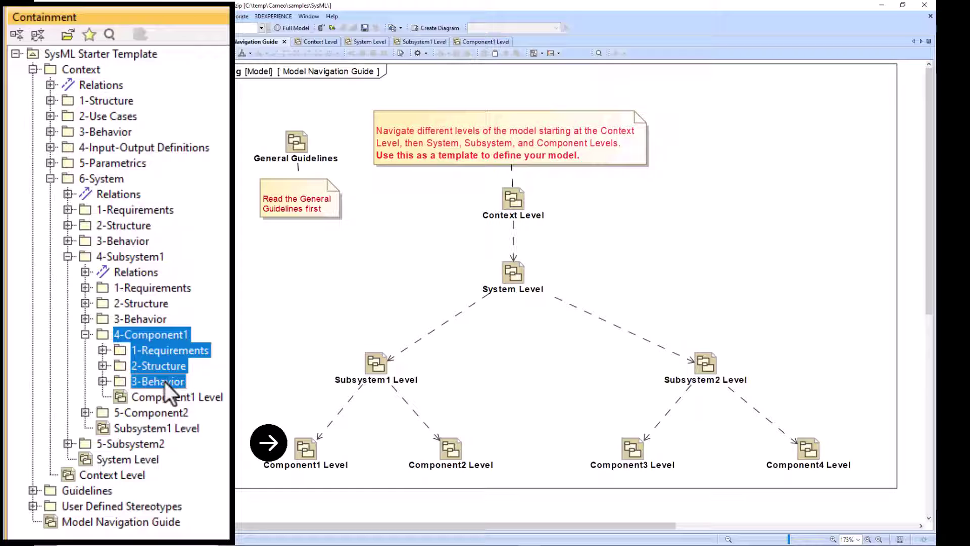
Select 4-Subsystem1's and 6-System's Requirements, Structure and Behavior packages alongside them
left_click(122, 257)
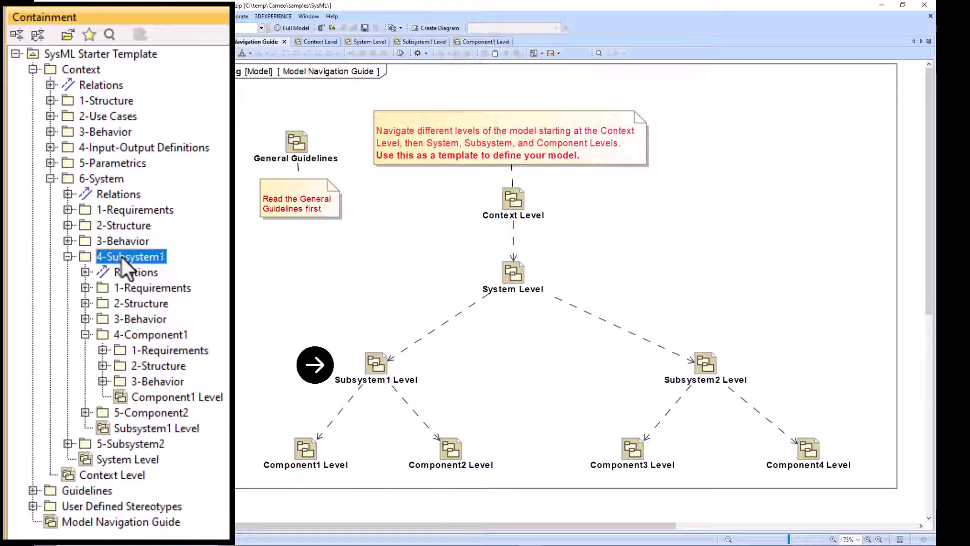
left_click(134, 287, "ctrl")
left_click(141, 304, "ctrl")
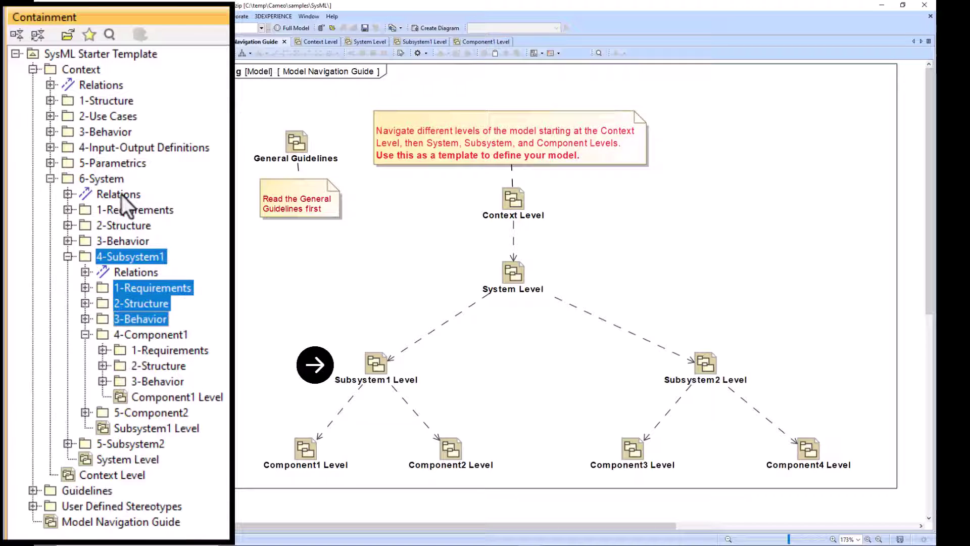
left_click(105, 181)
left_click(122, 209, "ctrl")
left_click(123, 226, "ctrl")
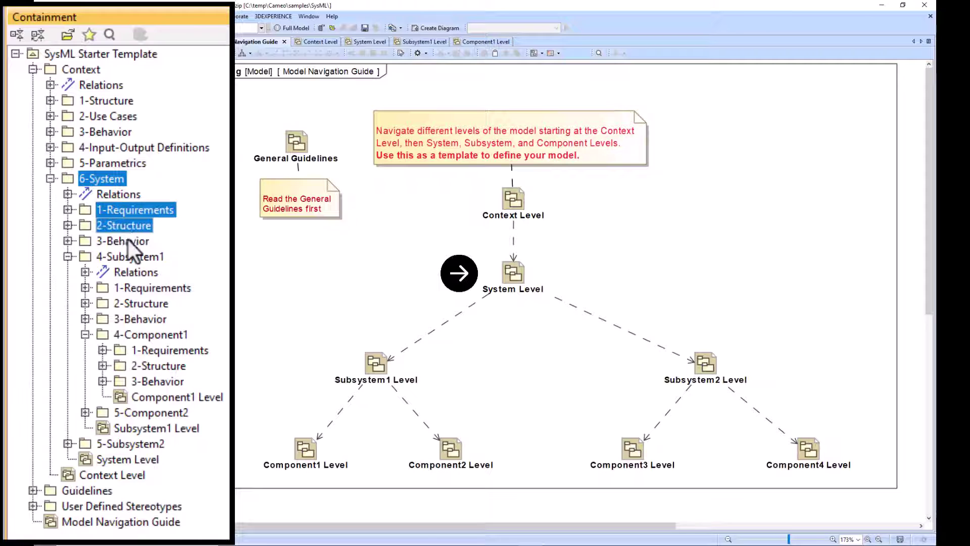
left_click(128, 240, "ctrl")
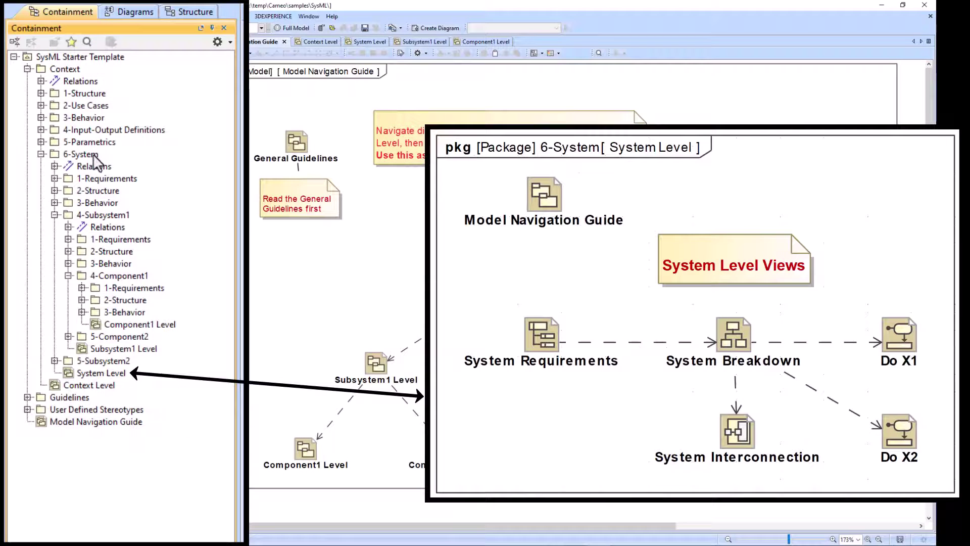
Select 6-System, 4-Subsystem1 and 4-Component1, each with its 1-Requirements package
left_click(102, 180)
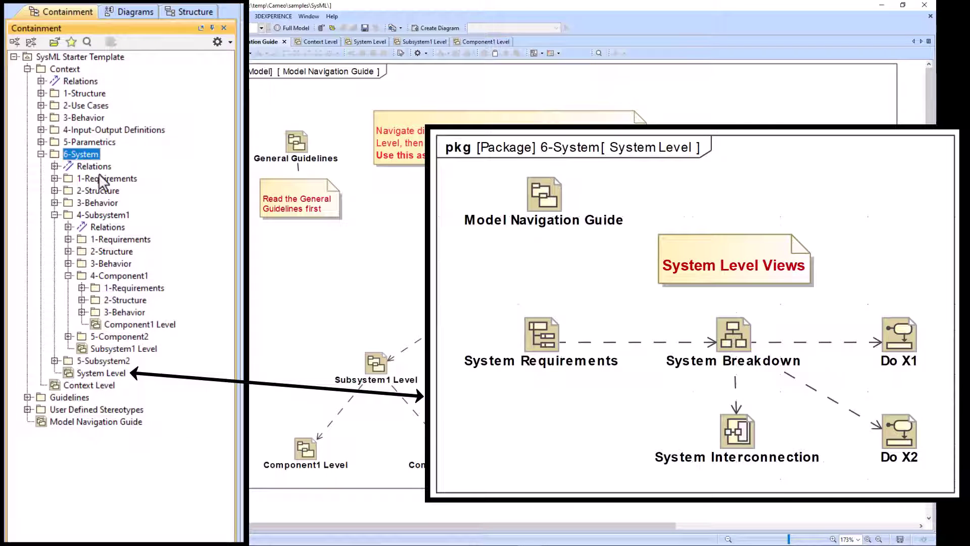
left_click(101, 179, "ctrl")
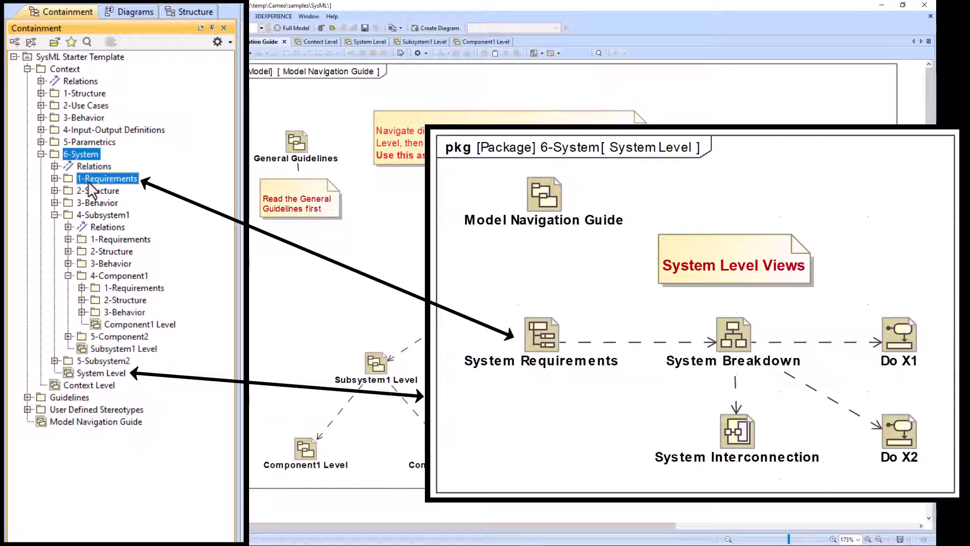
left_click(101, 215)
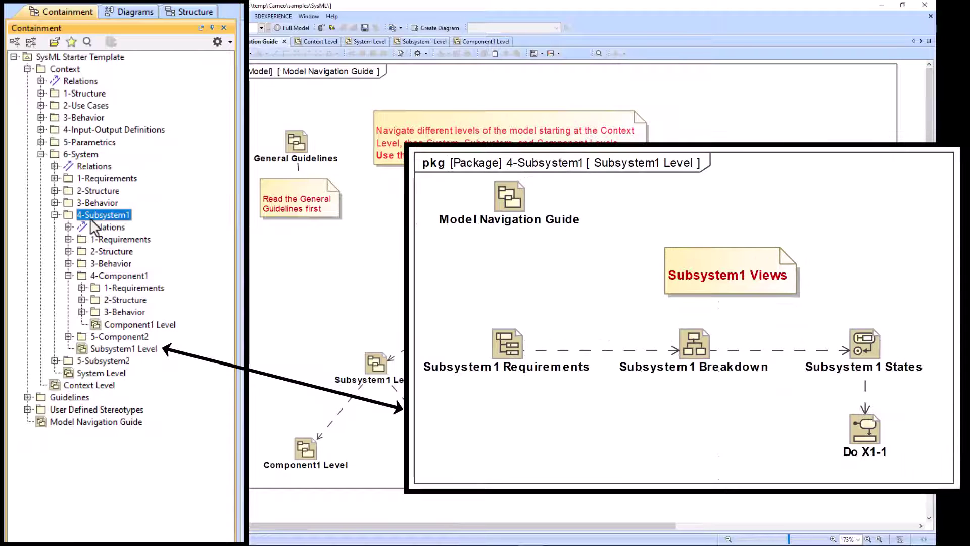
left_click(115, 240, "ctrl")
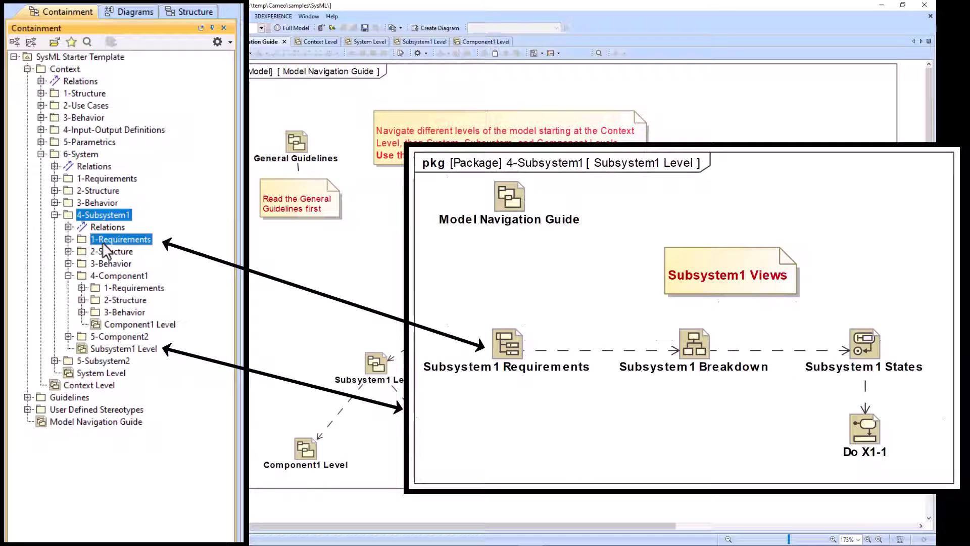
left_click(119, 275)
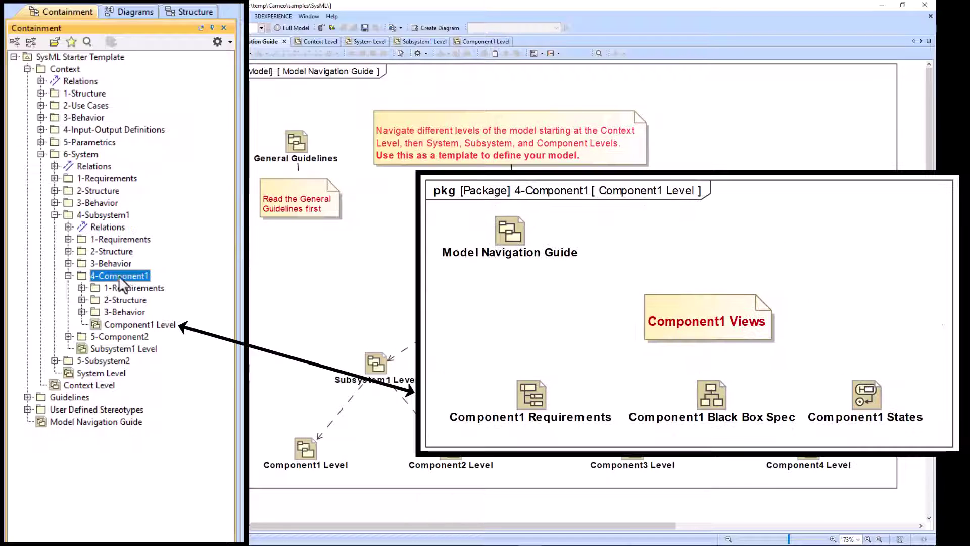
left_click(122, 289, "ctrl")
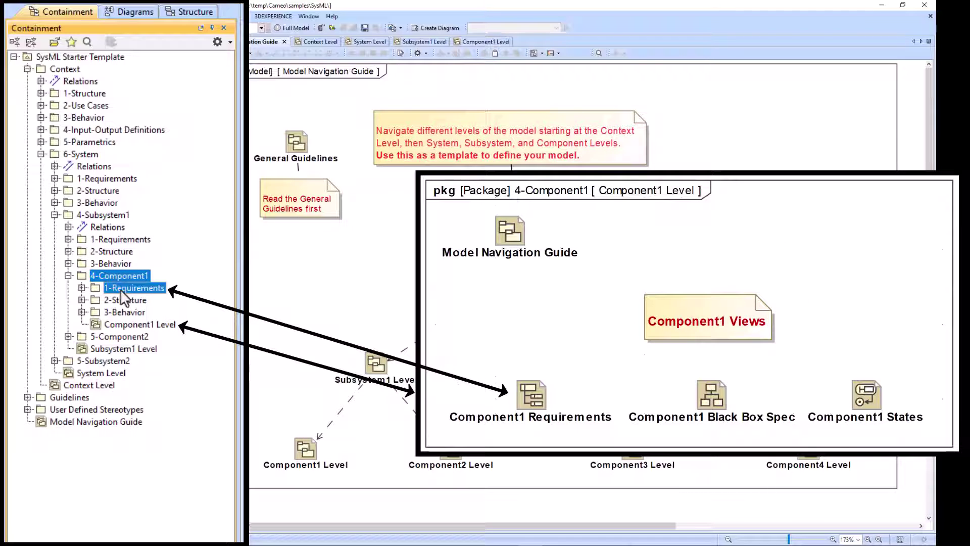
Expand 5-Component2, 5-Subsystem2 and 5-Component4, and select Component4's 1-Requirements package
left_click(69, 337)
left_click(54, 409)
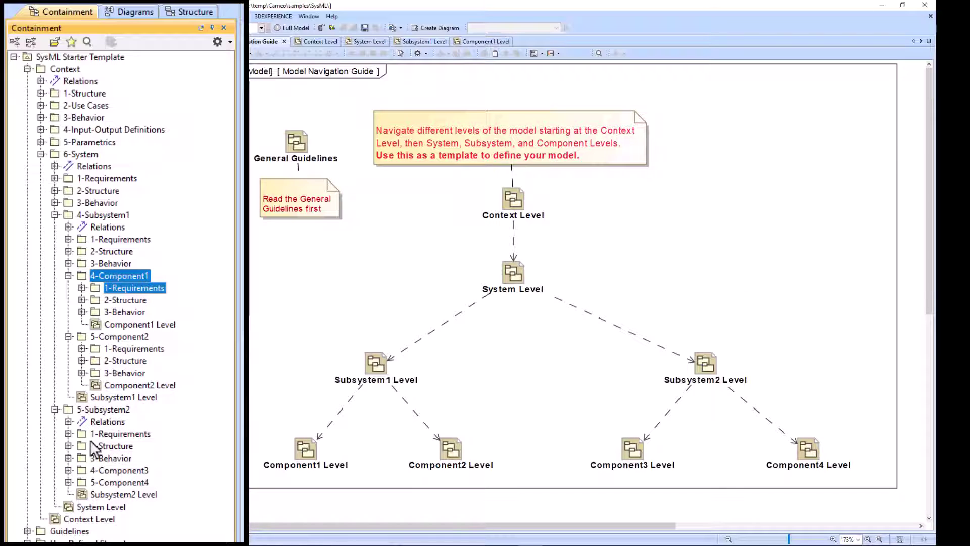
left_click(68, 482)
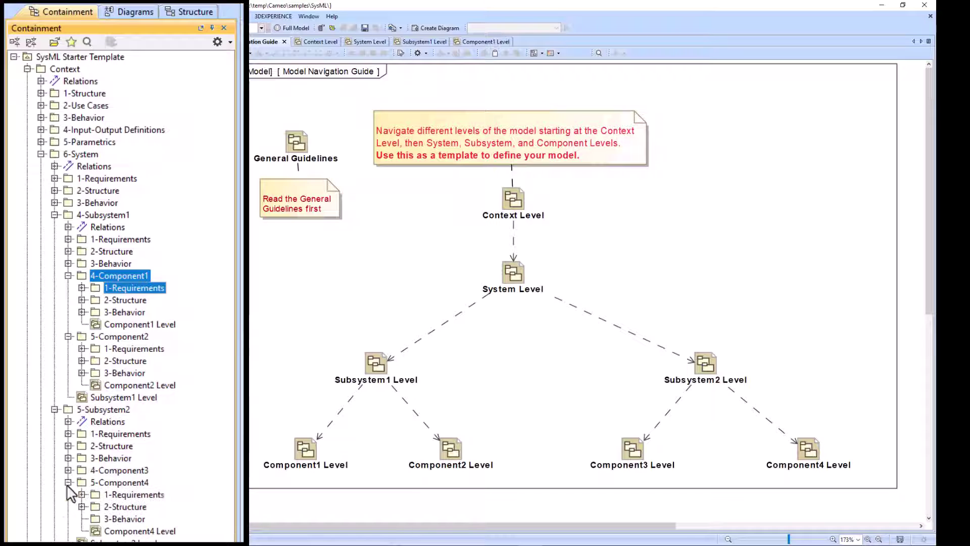
left_click(126, 494, "ctrl")
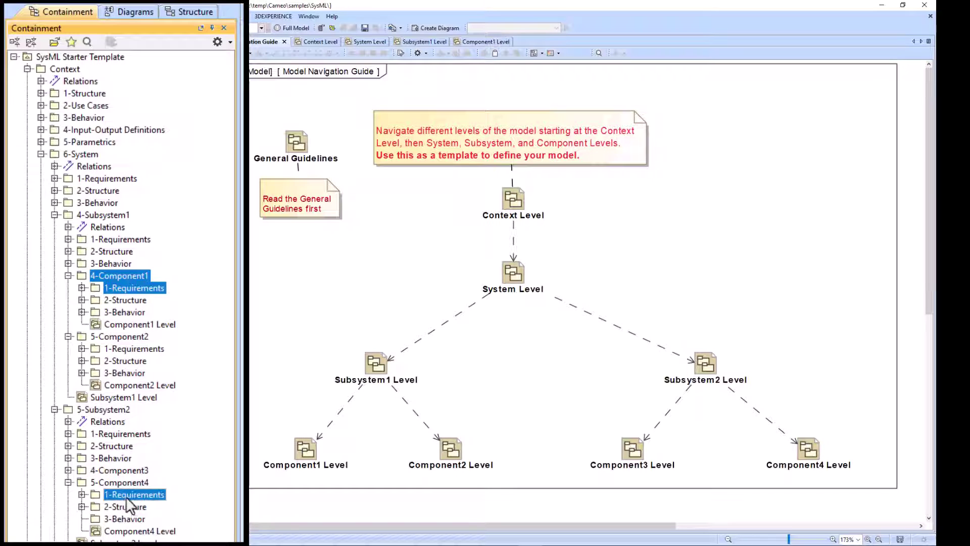
Collapse 5-Component4, 5-Subsystem2, 5-Component2, 4-Component1 and 4-Subsystem1
left_click(68, 482)
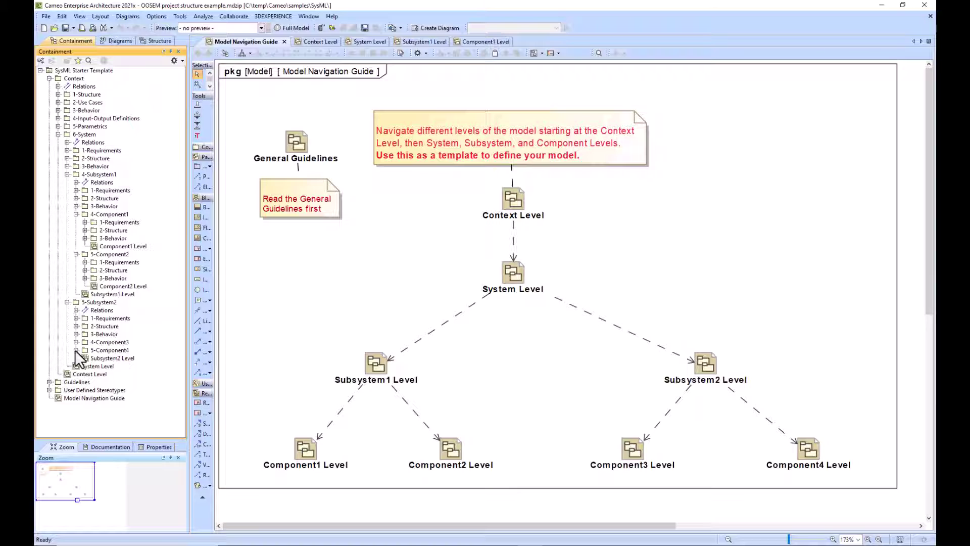
left_click(67, 302)
left_click(77, 253)
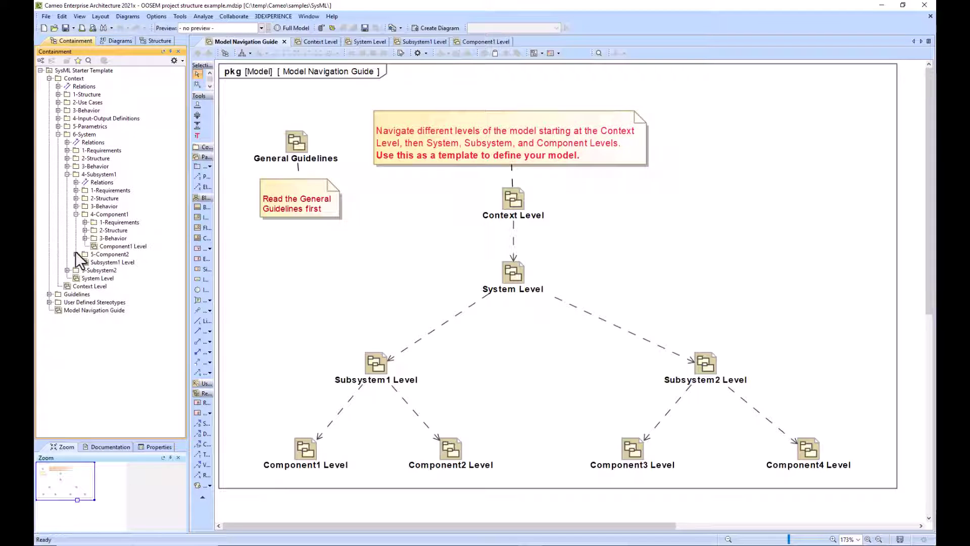
left_click(76, 214)
left_click(67, 174)
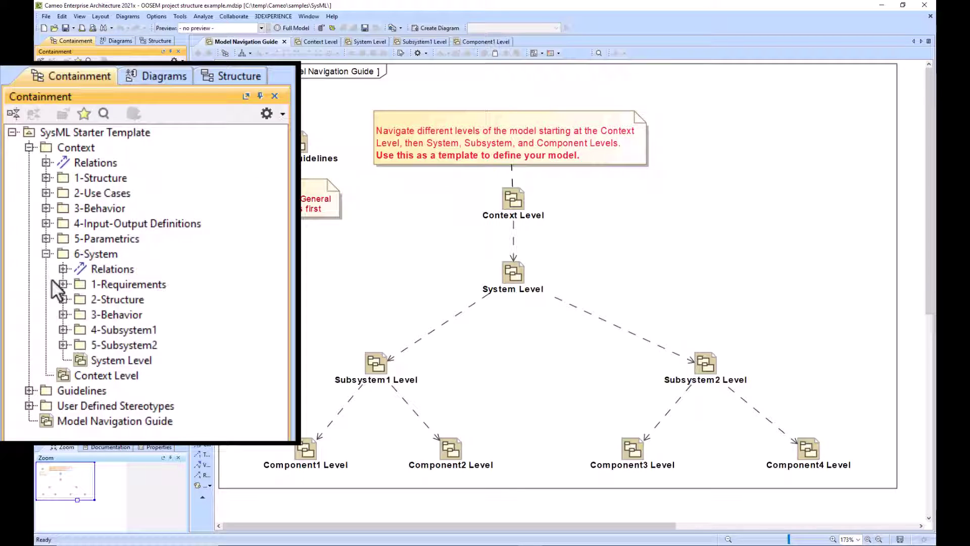
Browse Context's packages and expand 2-Use Cases to list its contents
left_click(96, 253)
left_click(77, 146)
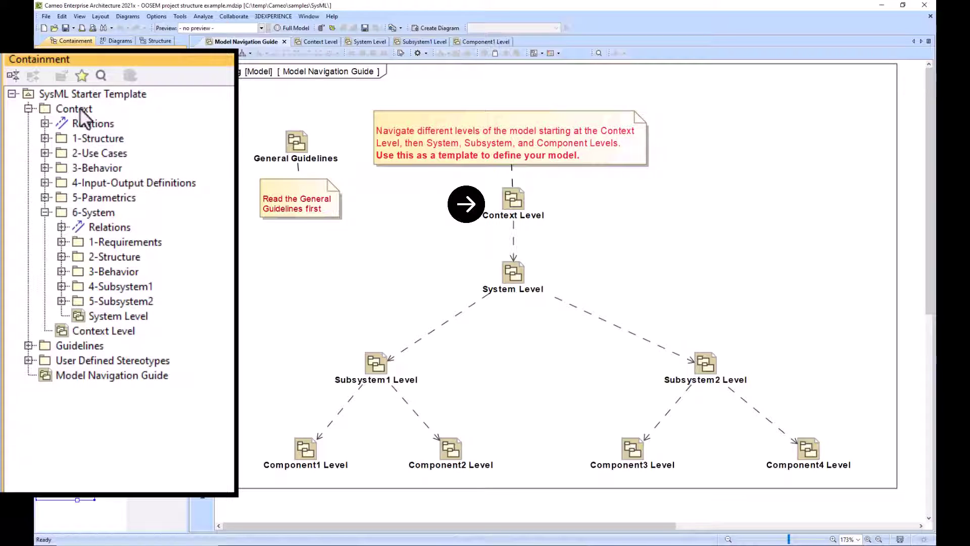
left_click(81, 109)
left_click(101, 153)
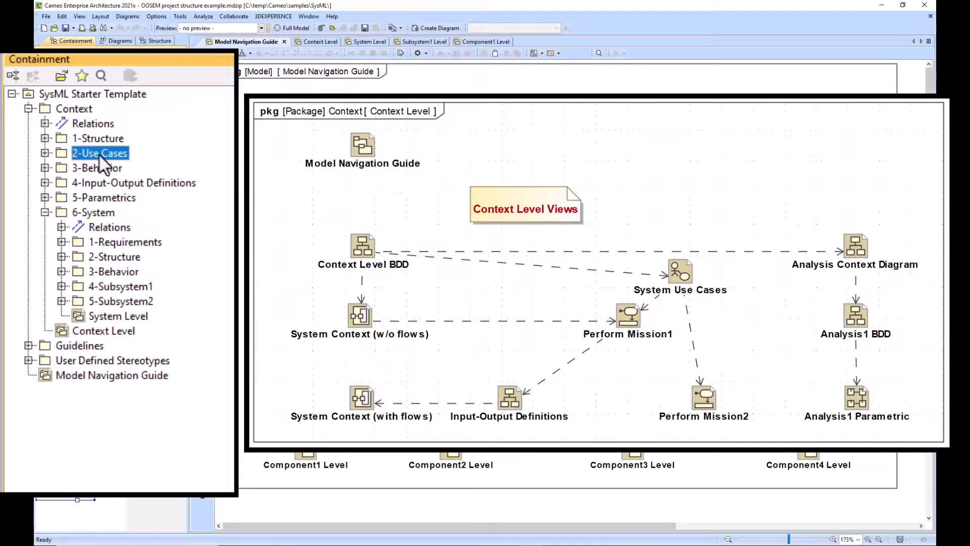
left_click(112, 185)
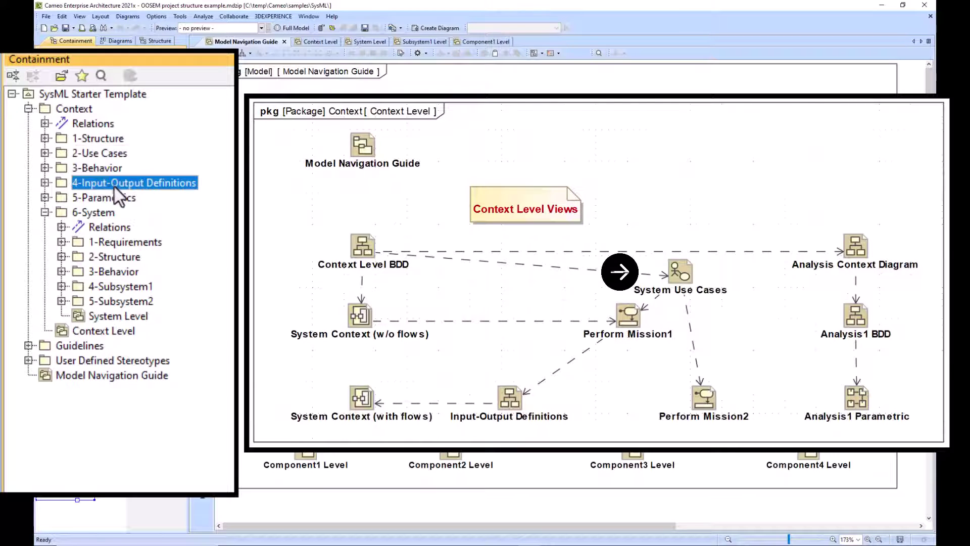
left_click(99, 198)
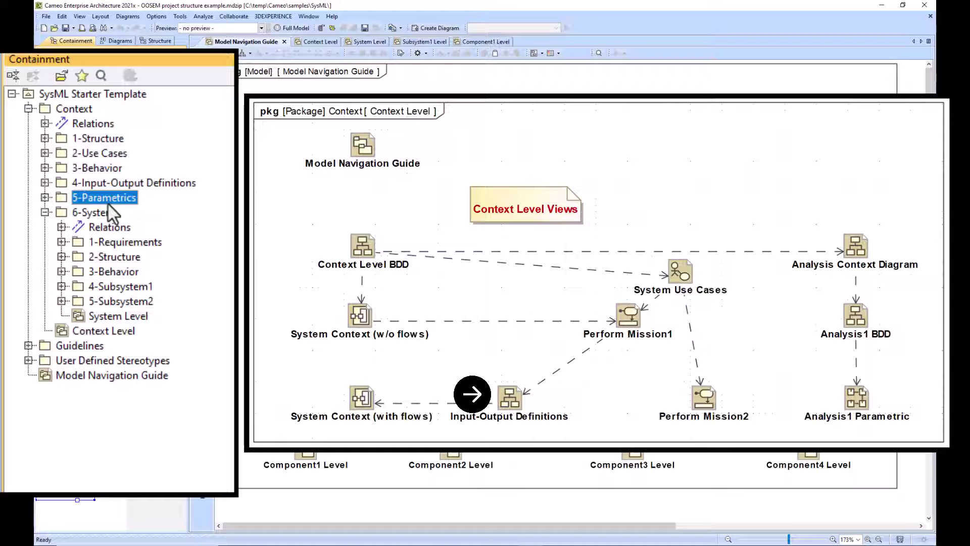
left_click(101, 153)
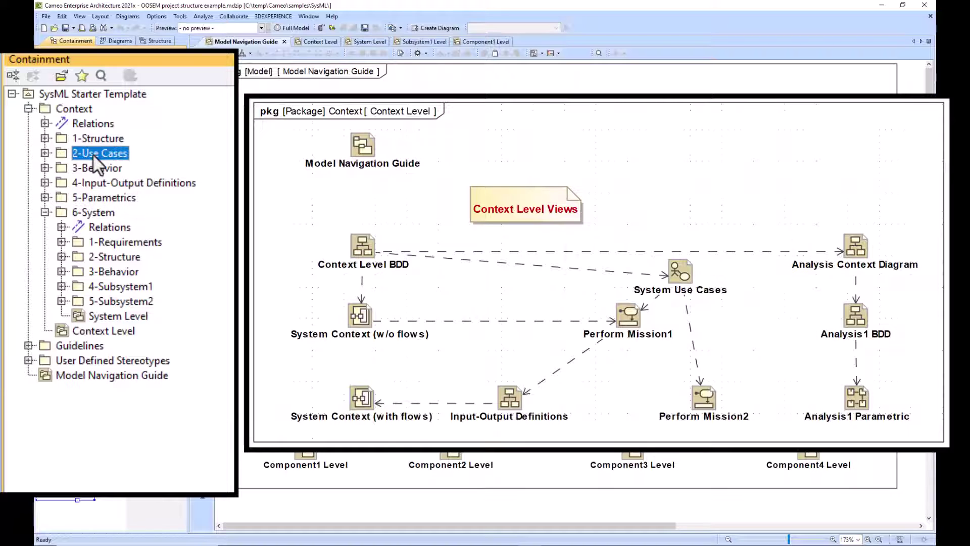
left_click(45, 153)
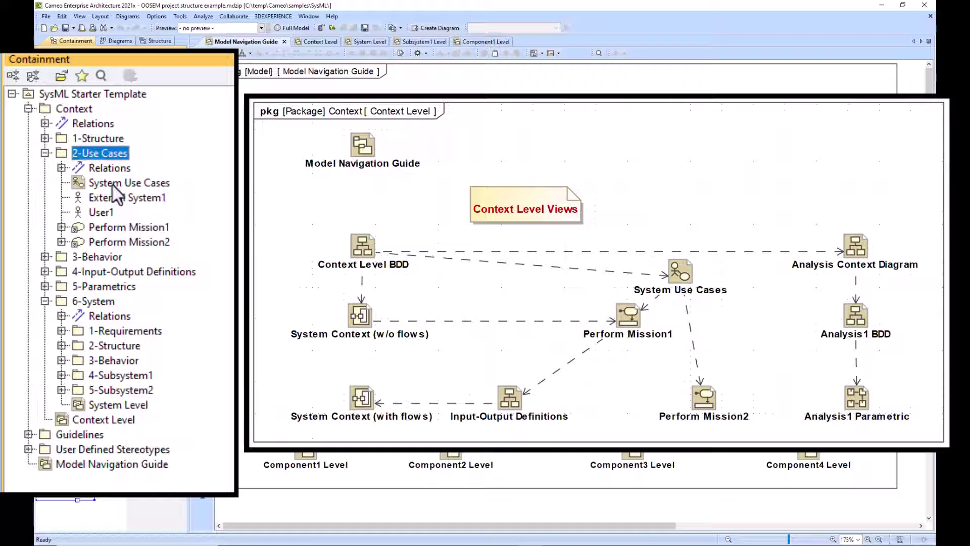
Open the System Use Cases diagram and enlarge it to fill the view
double_click(114, 188)
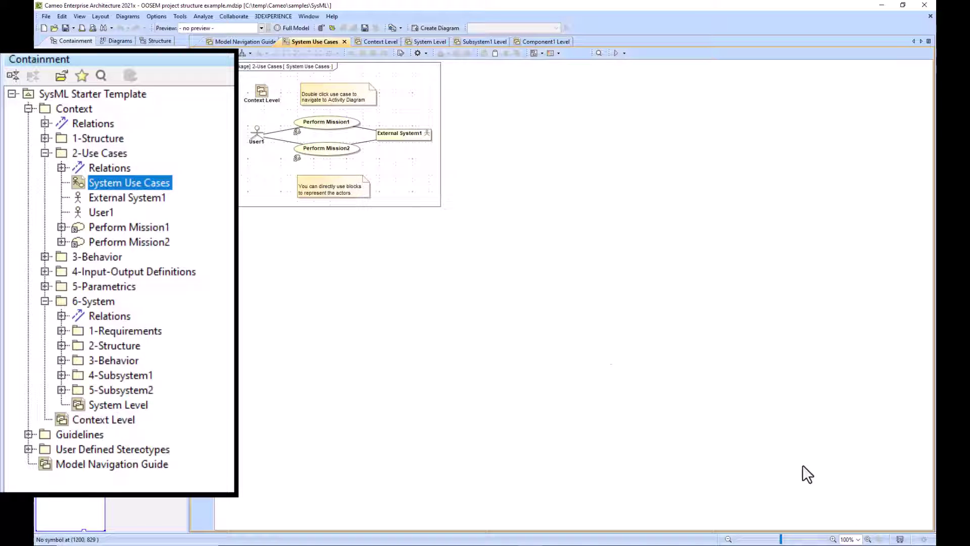
left_click(868, 539)
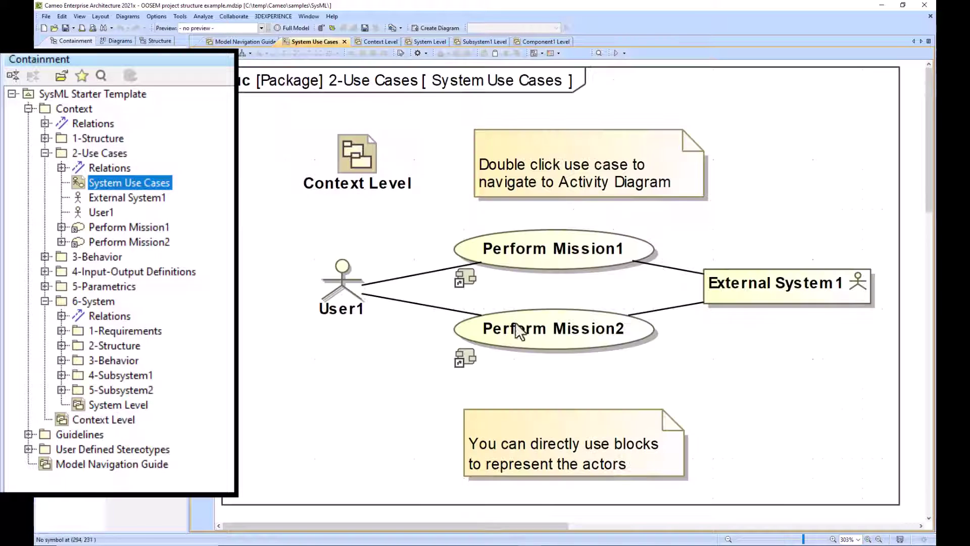
left_click(44, 152)
left_click(45, 153)
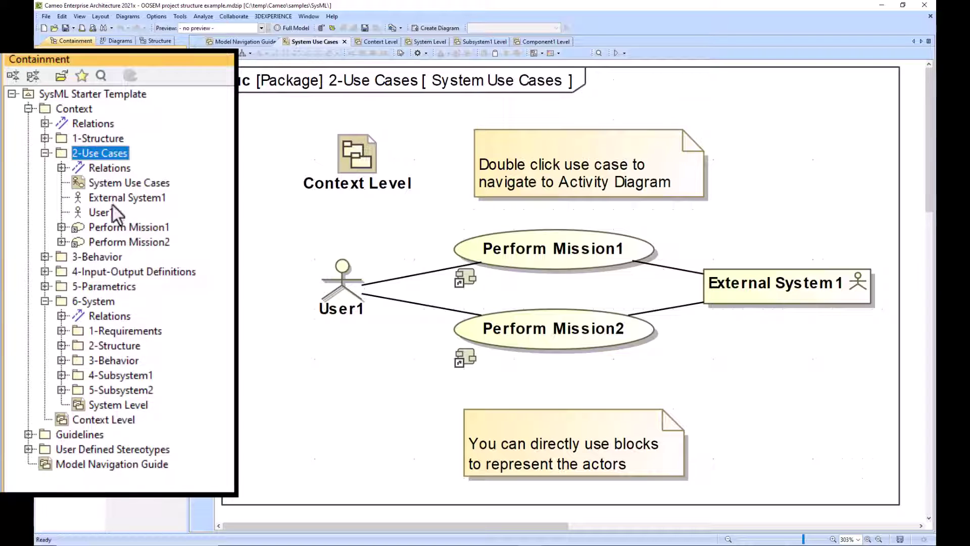
Collapse 2-Use Cases and open the Input-Output Definitions diagram from 4-Input-Output Definitions
left_click(44, 153)
left_click(45, 183)
double_click(127, 212)
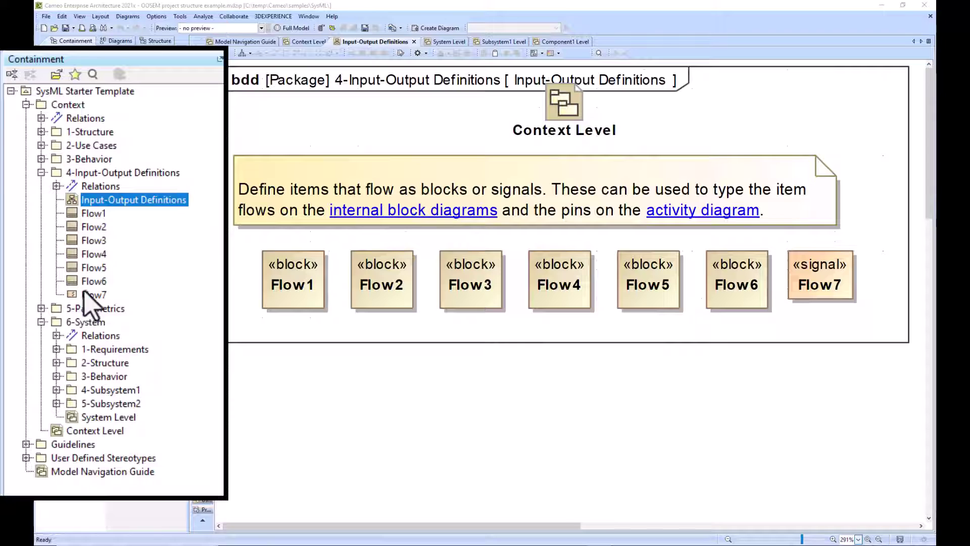
Open the Analysis Context Diagram from 5-Parametrics and enlarge it to fill the view
left_click(42, 172)
left_click(42, 186)
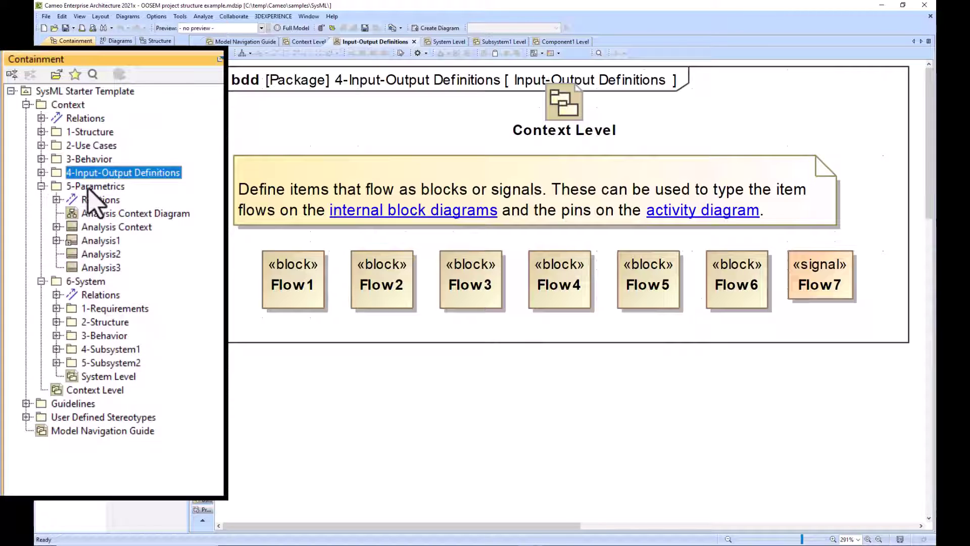
double_click(130, 215)
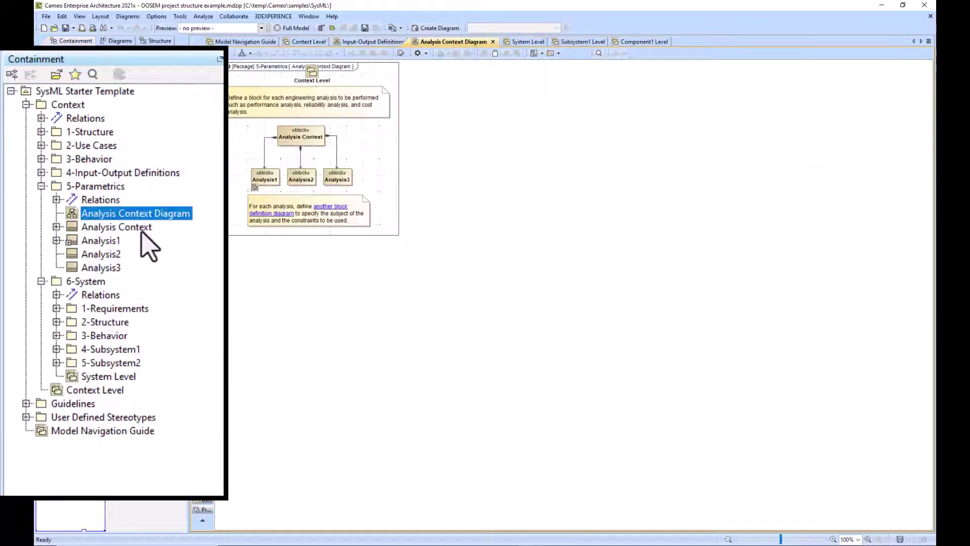
left_click(868, 539)
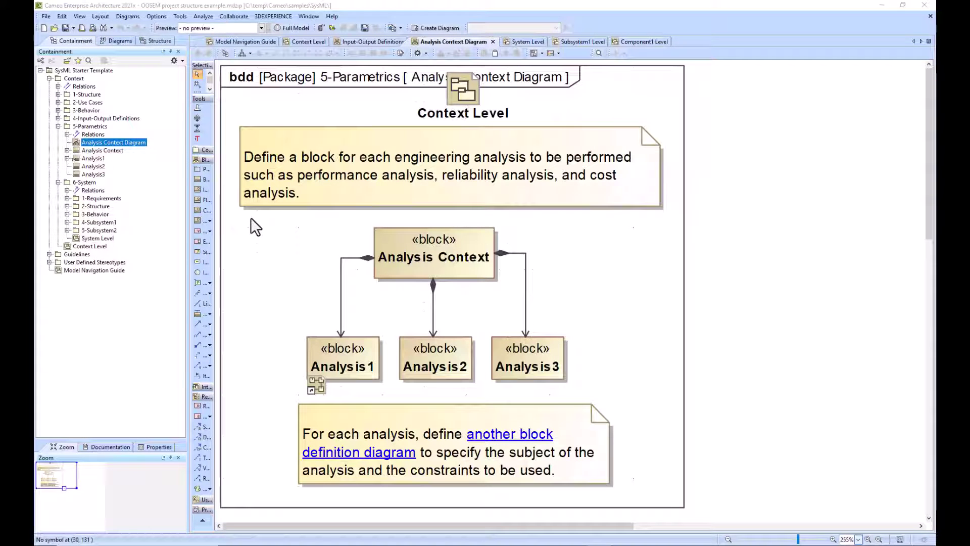
View Analysis1's parametric diagram enlarged, then return to the Analysis Context Diagram
double_click(357, 347)
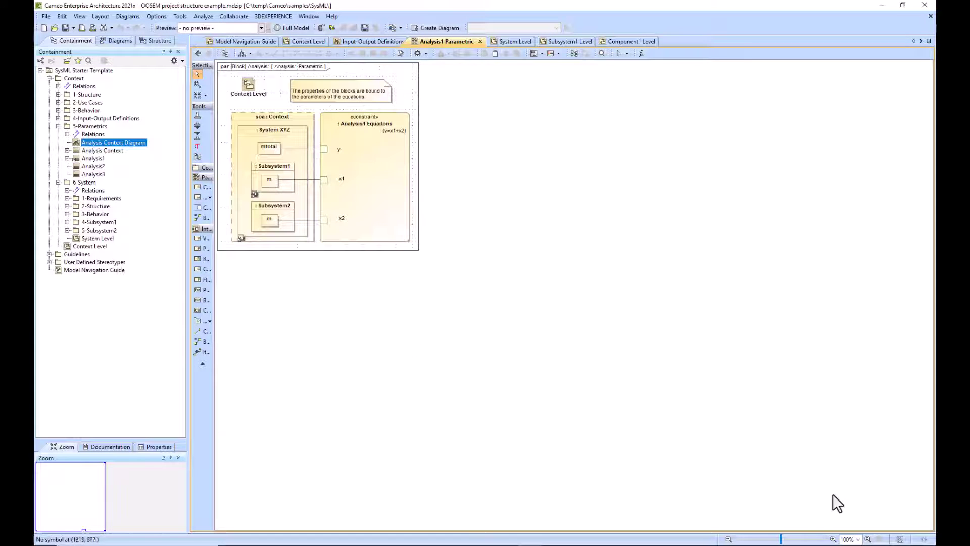
left_click(867, 539)
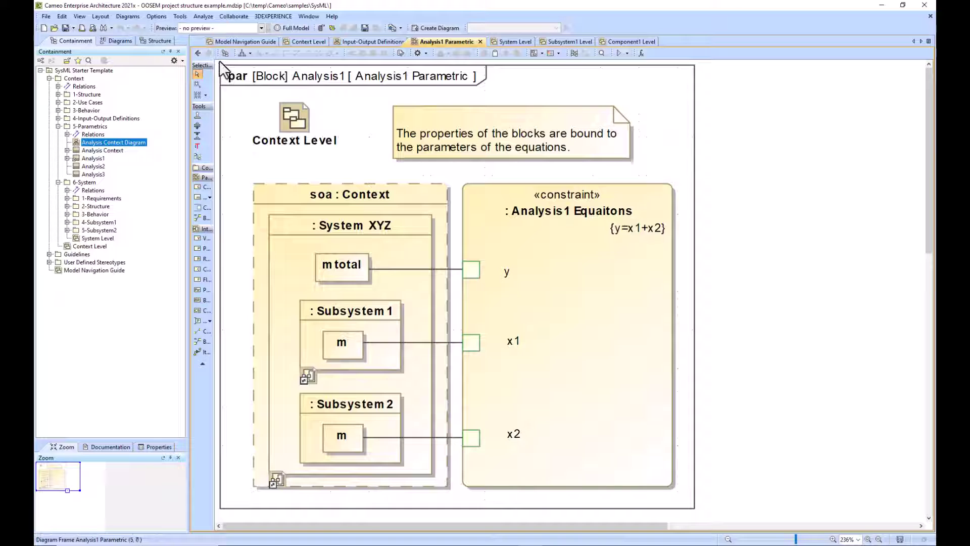
left_click(198, 54)
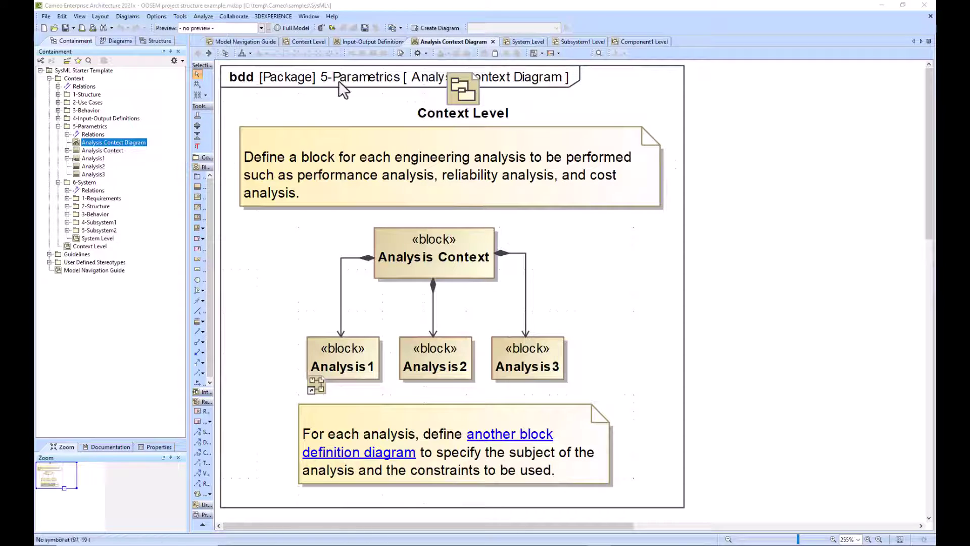
Close the Analysis Context Diagram, return to Model Navigation Guide, and collapse 5-Parametrics
left_click(494, 42)
left_click(256, 40)
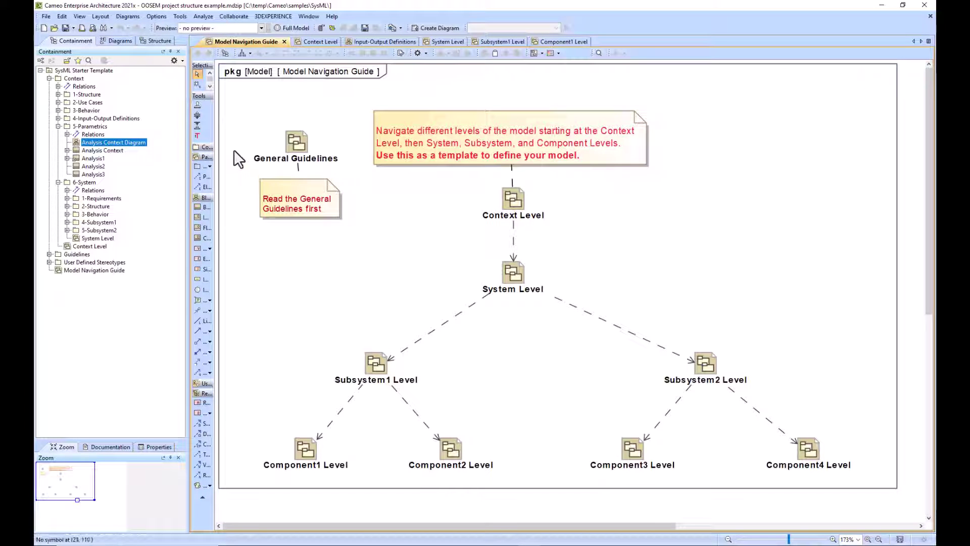
left_click(58, 126)
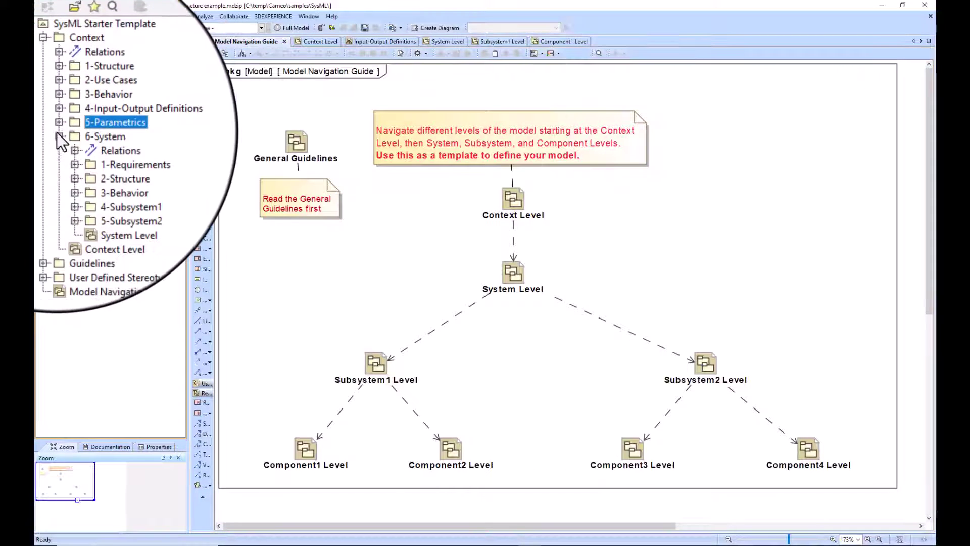
Re-expand 6-System with its 4-Subsystem1 and 5-Subsystem2 packages
left_click(58, 134)
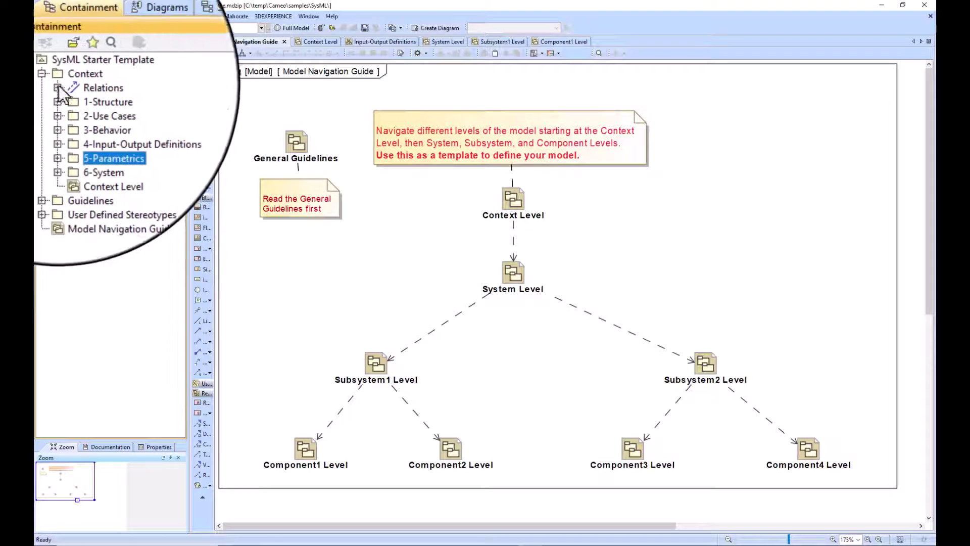
left_click(60, 134)
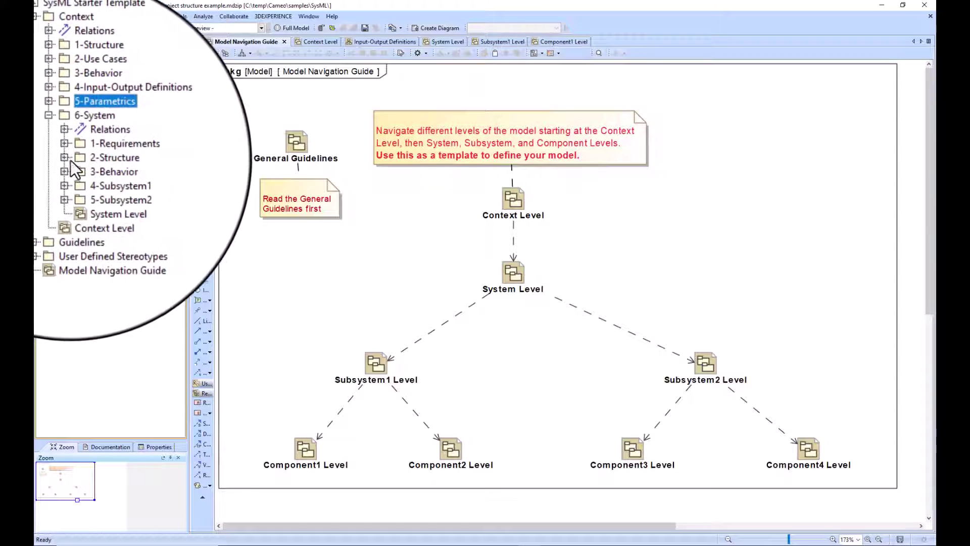
left_click(66, 172)
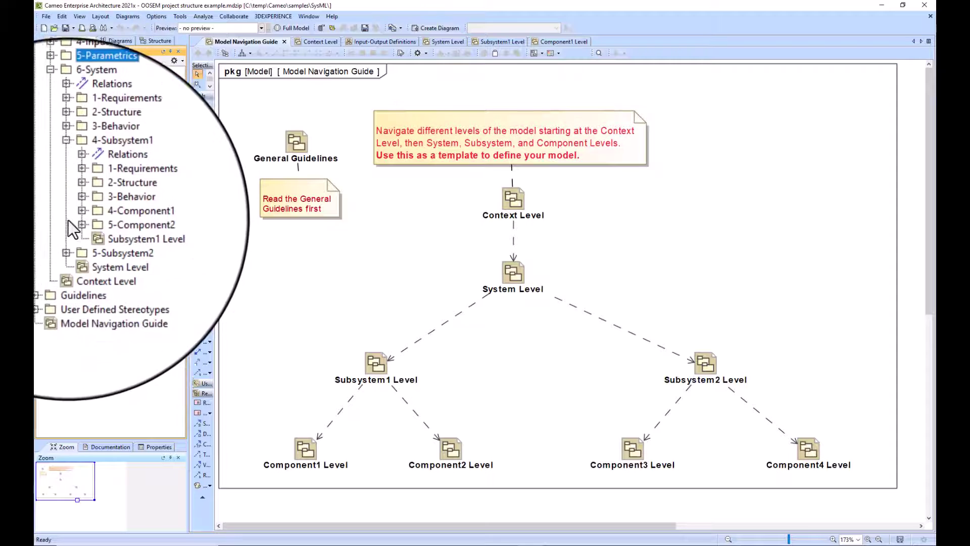
left_click(68, 222)
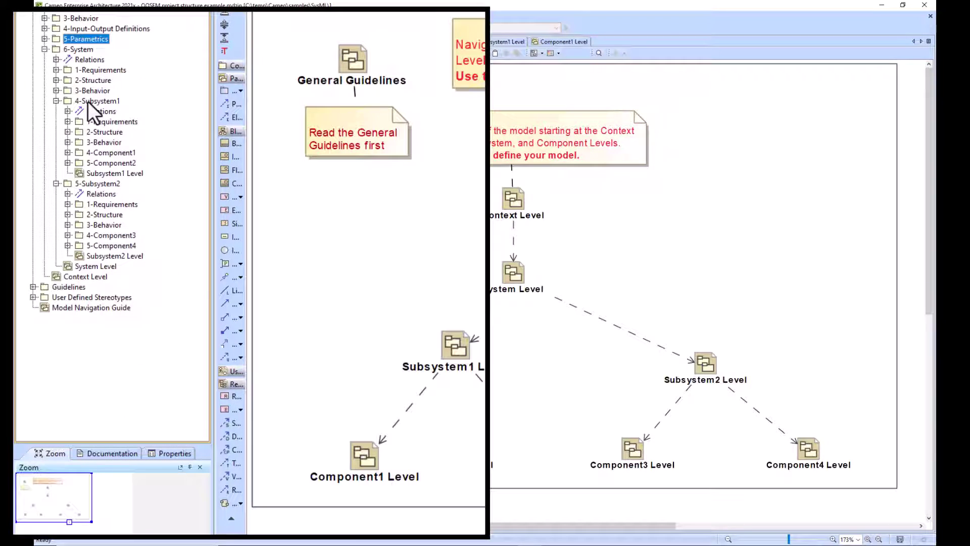
Convert 6-System, 4-Subsystem1 and 5-Subsystem2 to models via Refactor > Convert To > Model
right_click(92, 175)
left_click(83, 102)
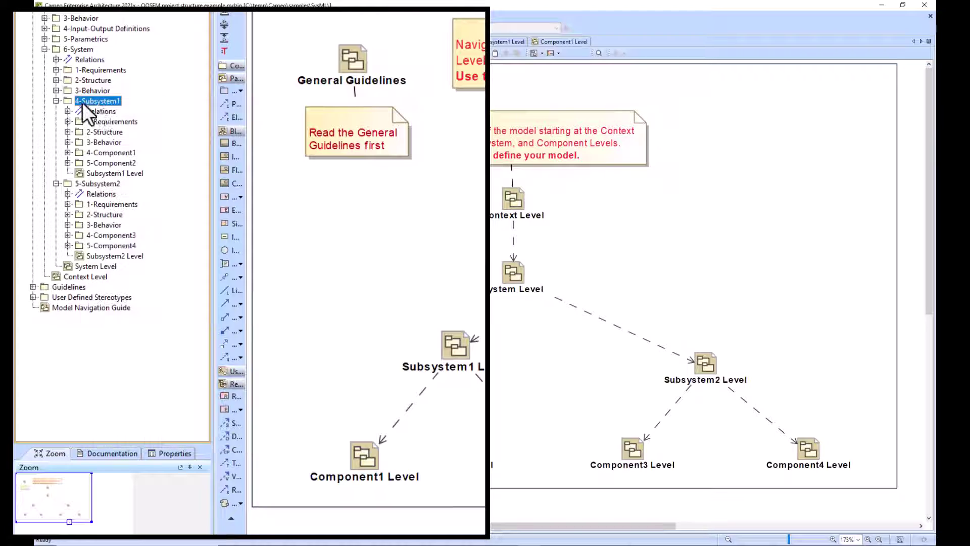
left_click(101, 184, "shift")
left_click(96, 100)
left_click(101, 184, "ctrl")
left_click(81, 49, "ctrl")
right_click(81, 48)
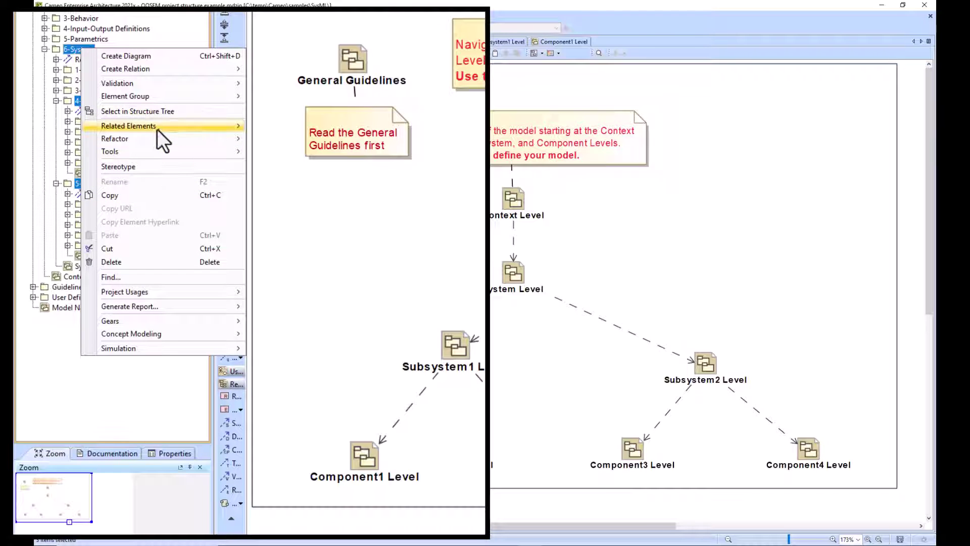
mouse_move(157, 126)
mouse_move(183, 141)
mouse_move(293, 141)
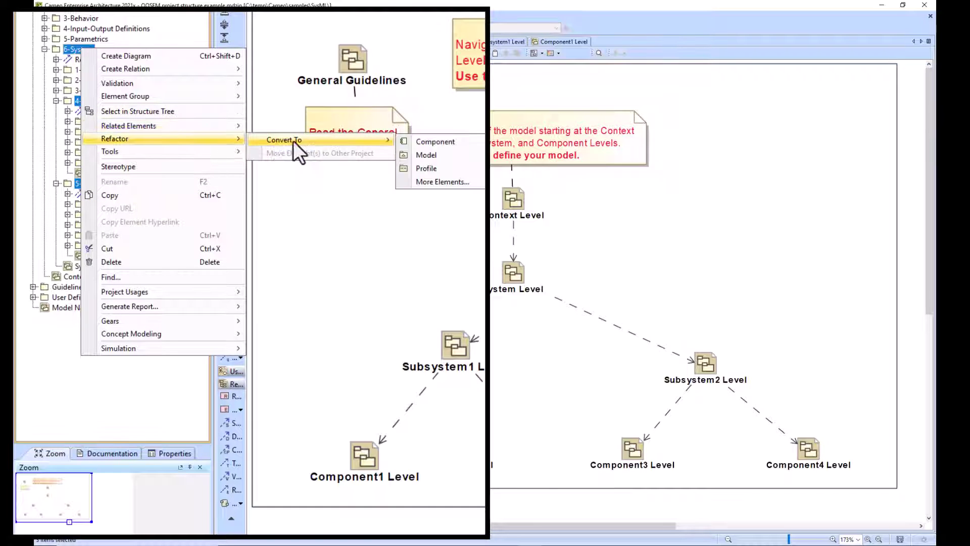
left_click(441, 158)
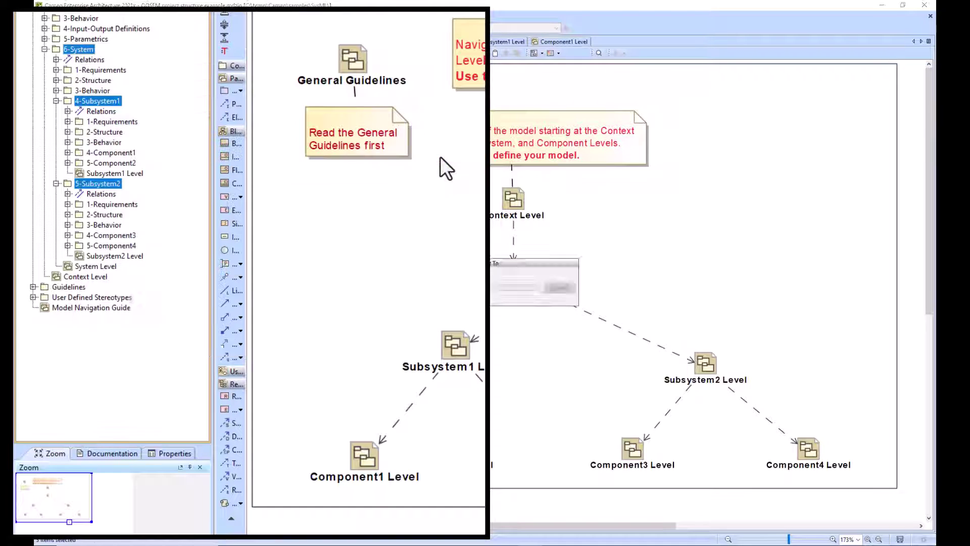
Expand the converted 6-System, 4-Subsystem1 and 5-Subsystem2 models to check their contents
left_click(44, 49)
left_click(57, 100)
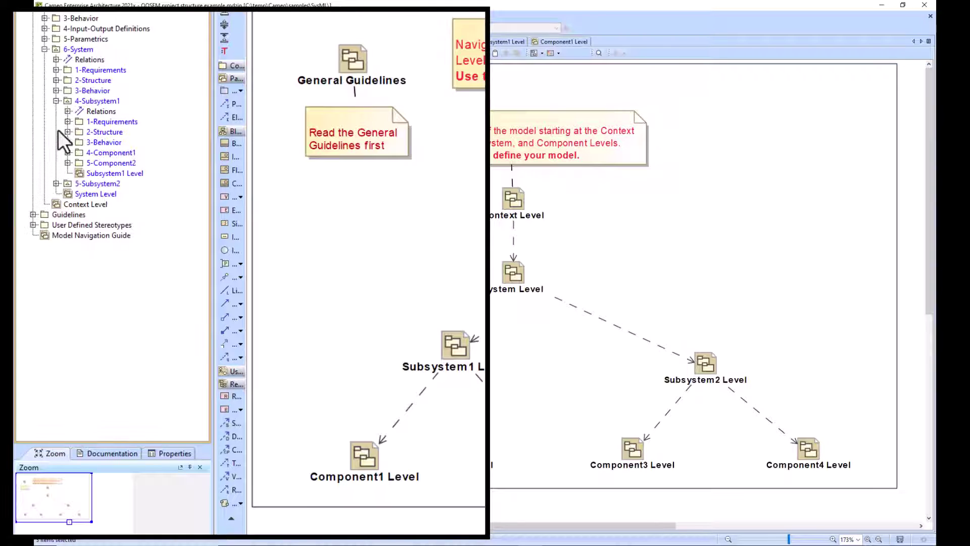
left_click(56, 184)
right_click(95, 185)
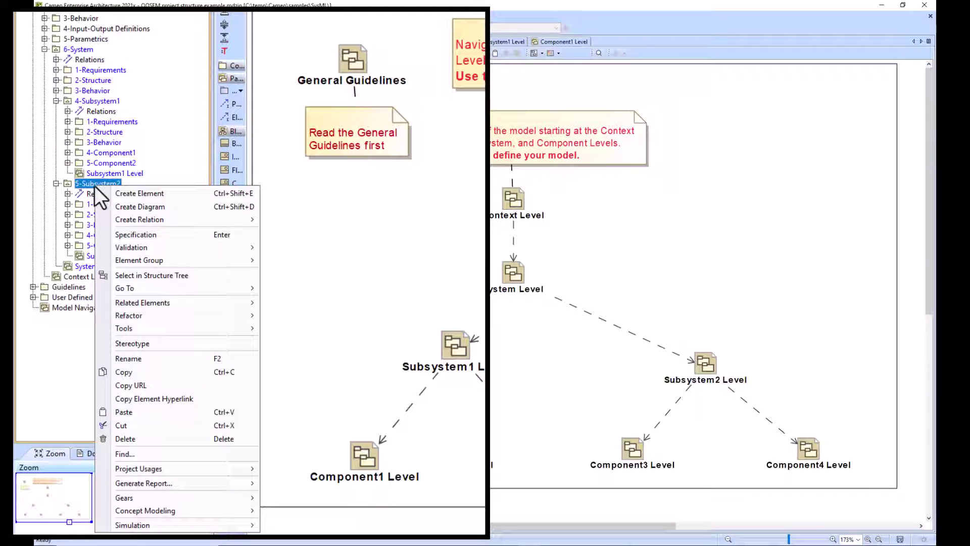
mouse_move(149, 472)
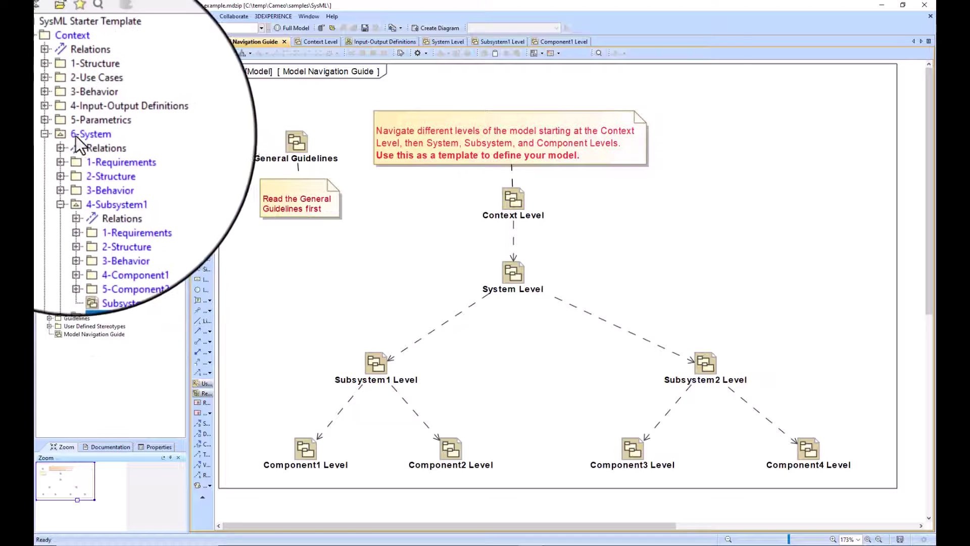
left_click(80, 135)
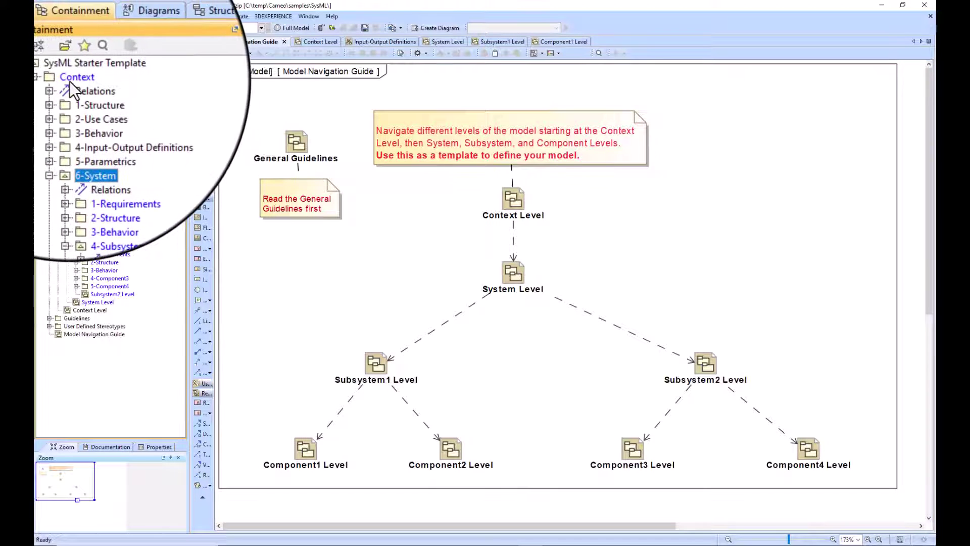